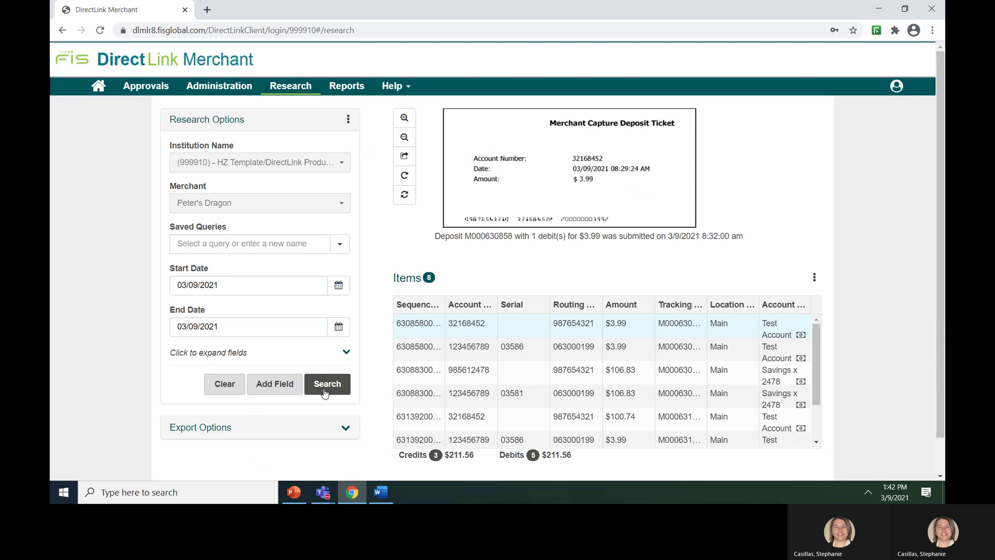
- Add a search field for Amount equal to 73.75 and run the search
{"action": "left_click", "coordinate": [273, 389]}
{"action": "scroll", "coordinate": [207, 386], "scroll_direction": "down", "scroll_amount": 2}
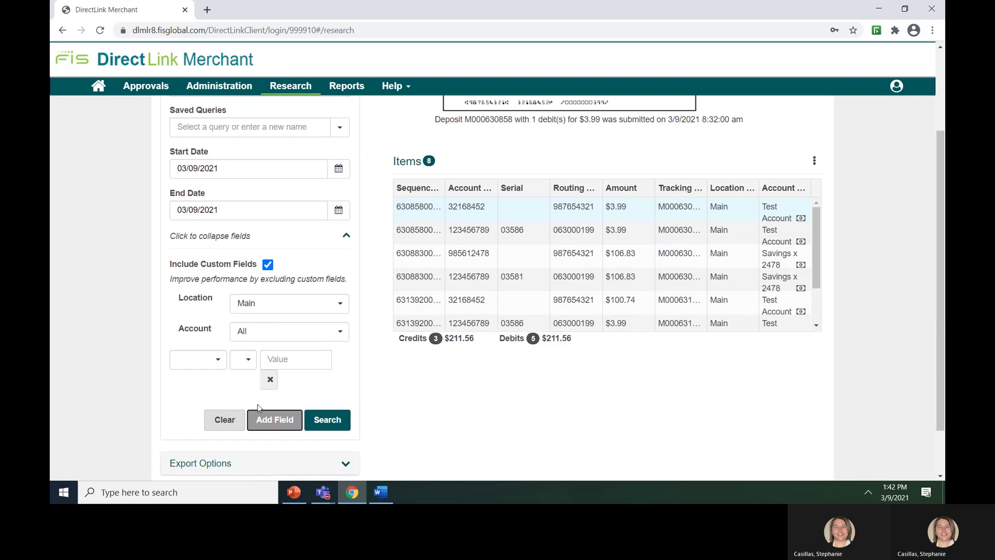
{"action": "left_click", "coordinate": [219, 361]}
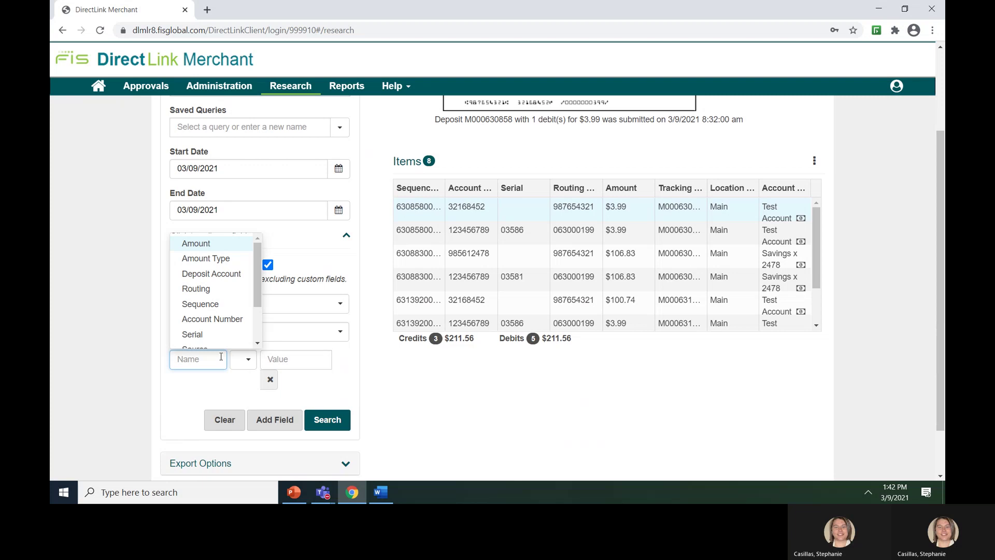
{"action": "left_click", "coordinate": [207, 245]}
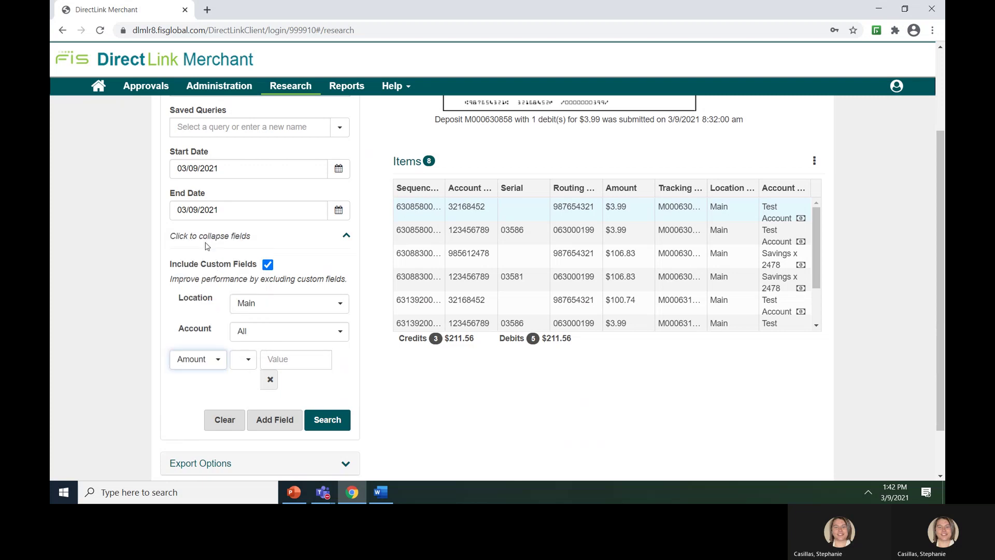
{"action": "left_click", "coordinate": [249, 361]}
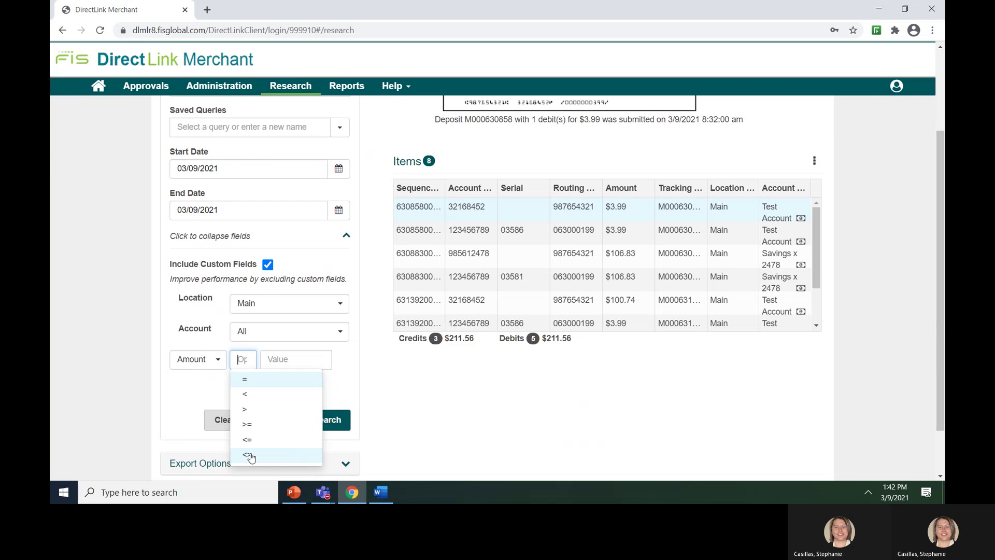
{"action": "left_click", "coordinate": [246, 384]}
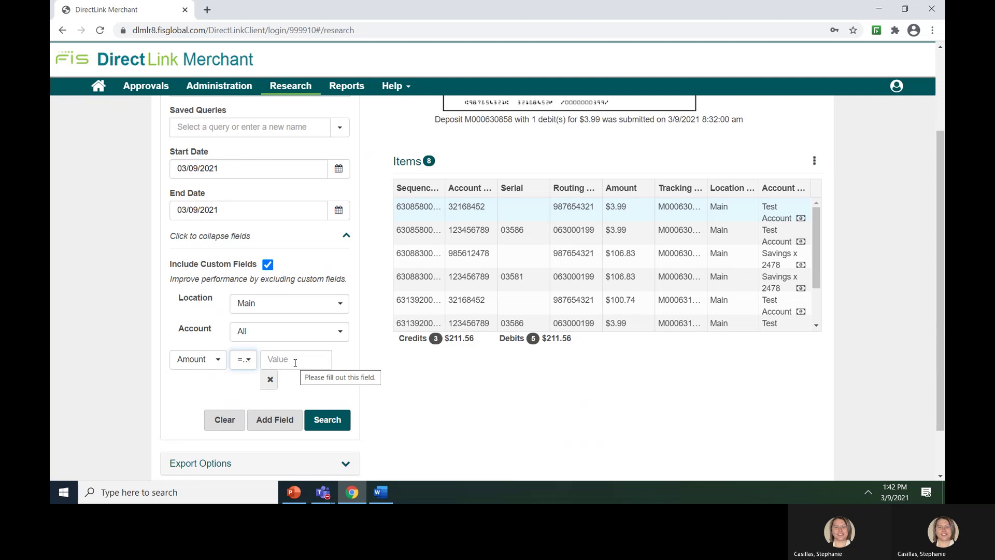
{"action": "left_click", "coordinate": [285, 362]}
{"action": "type", "text": "7"}
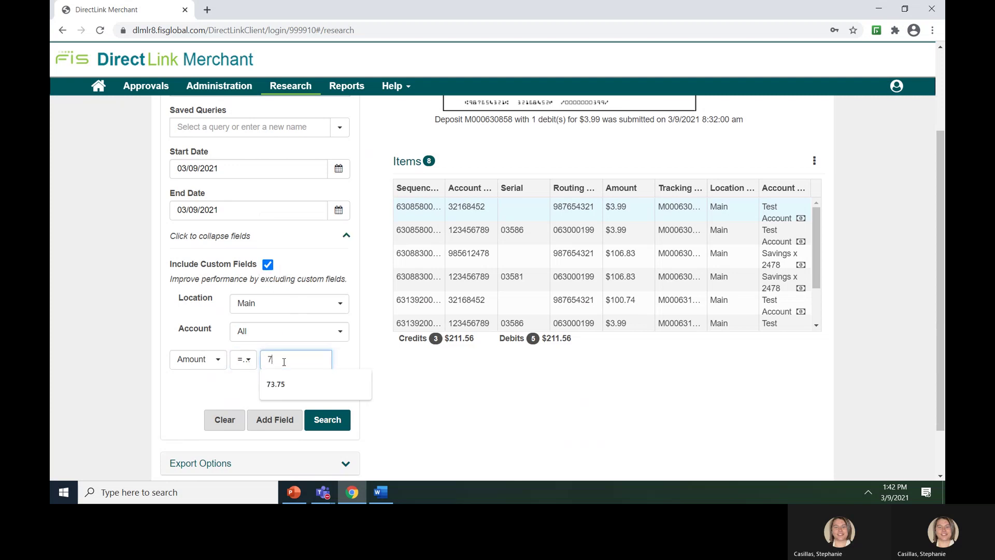
{"action": "type", "text": "3.75"}
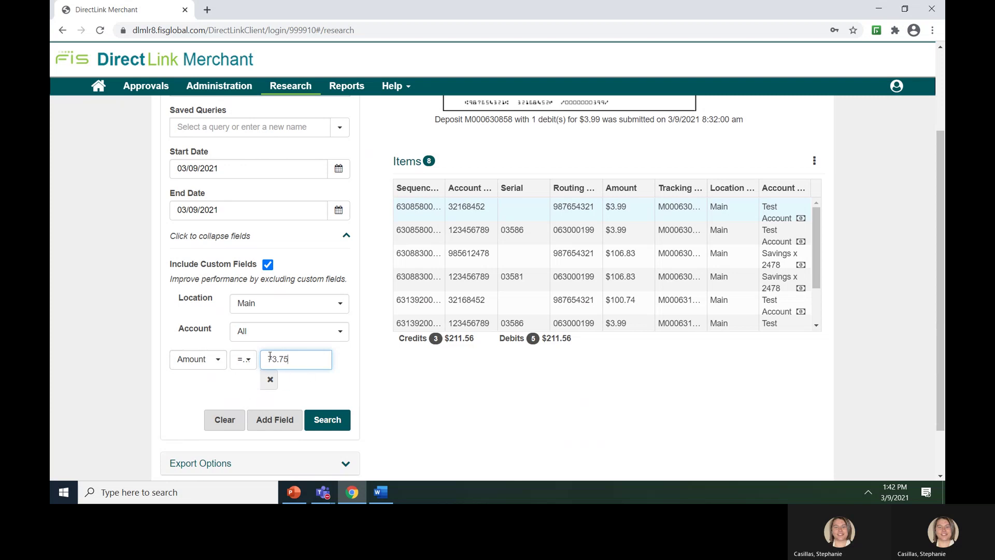
{"action": "left_click", "coordinate": [331, 421]}
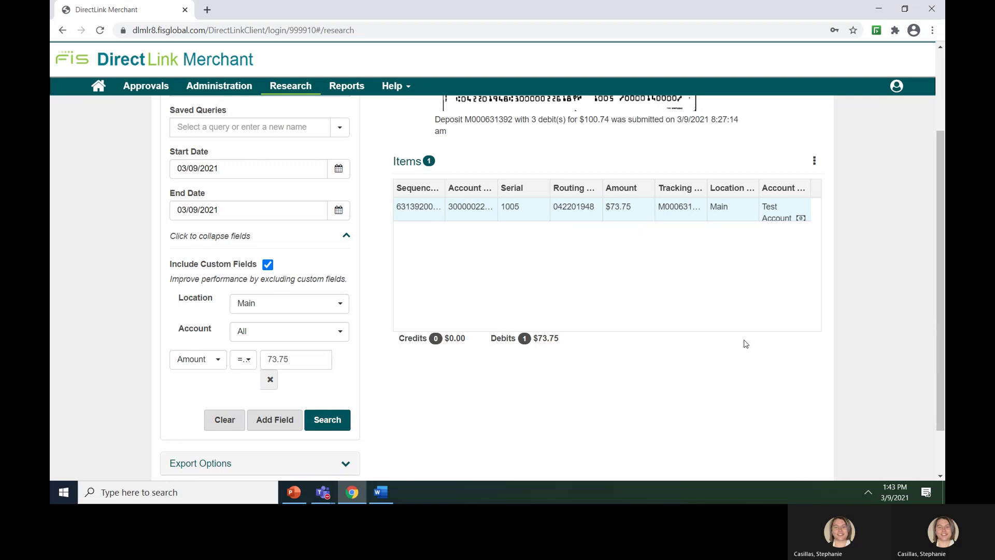
- Inspect the found check's image by zooming in and out, flipping it to the back and rotating it, and reset the view
{"action": "scroll", "coordinate": [747, 332], "scroll_direction": "up", "scroll_amount": 3}
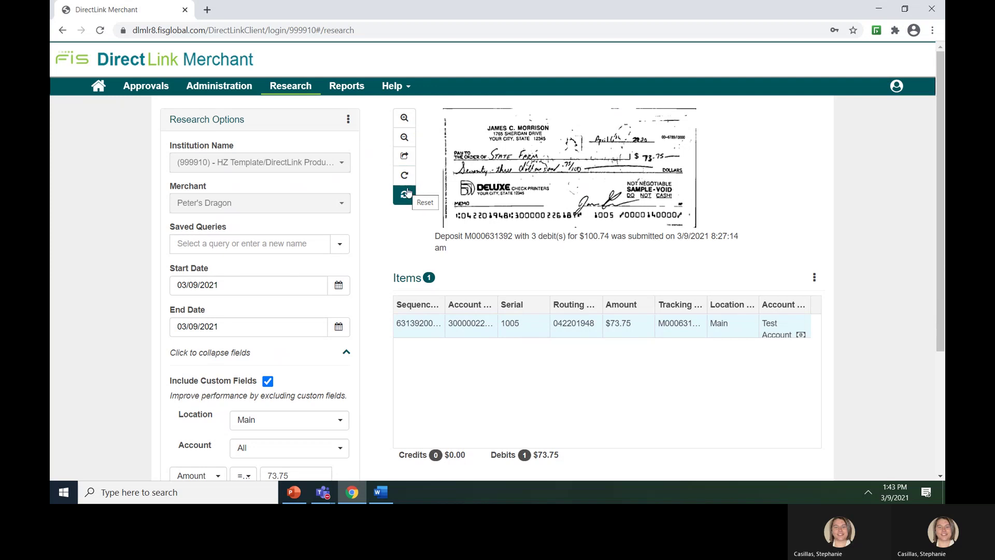
{"action": "left_click", "coordinate": [404, 118]}
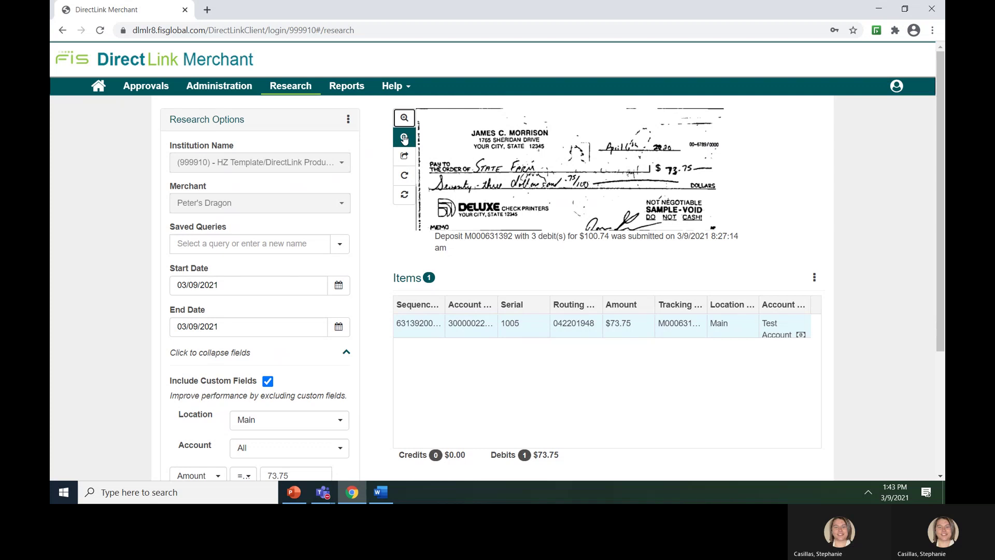
{"action": "left_click", "coordinate": [404, 139]}
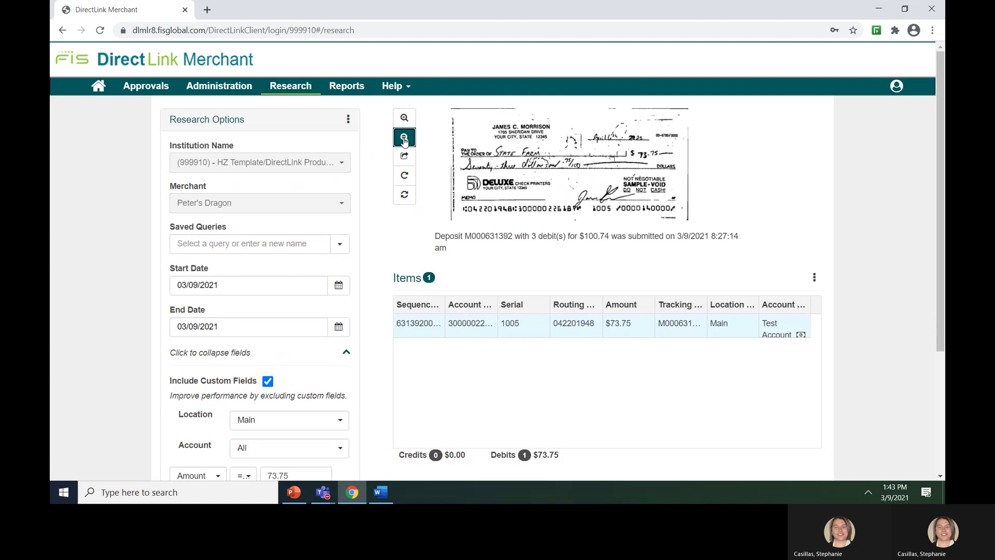
{"action": "left_click", "coordinate": [404, 157]}
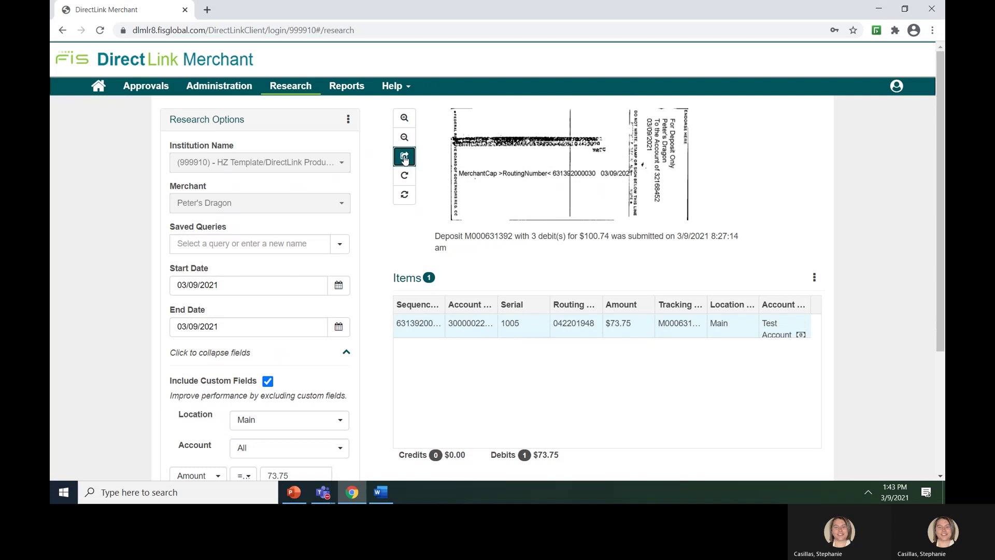
{"action": "left_click", "coordinate": [404, 176]}
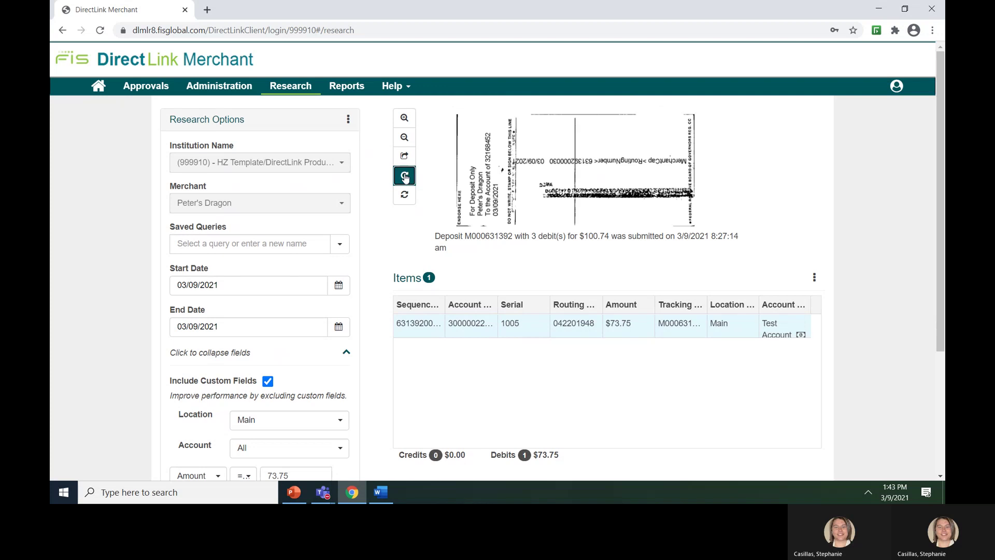
{"action": "left_click", "coordinate": [405, 176]}
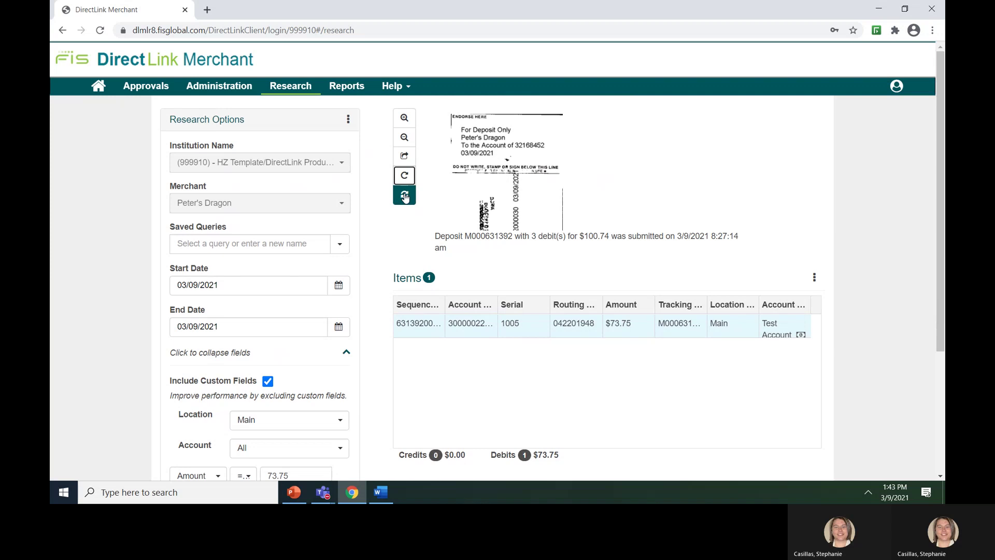
{"action": "left_click", "coordinate": [405, 195]}
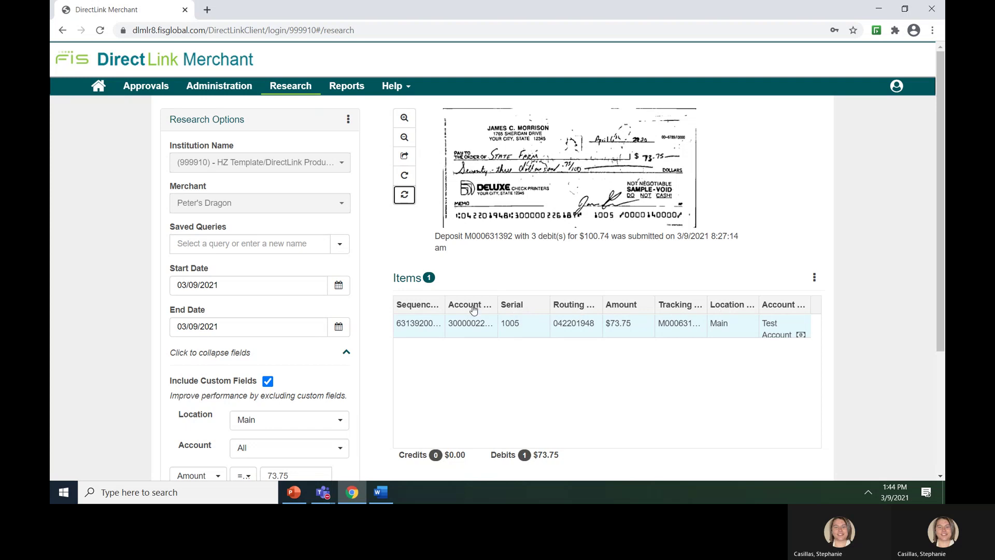
- Move the Location column ahead of Serial in the items table and add the User Name column
{"action": "left_click_drag", "start_coordinate": [730, 306], "coordinate": [496, 296]}
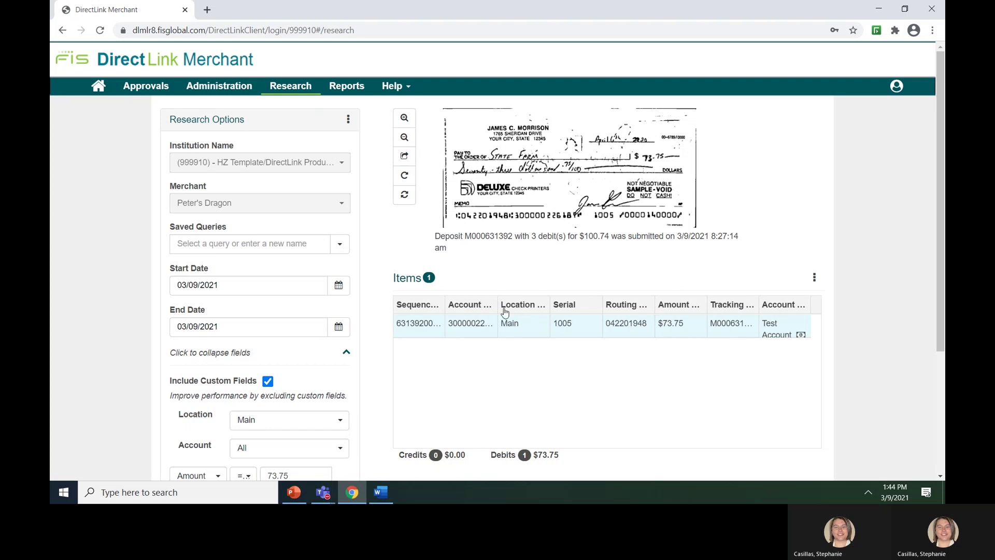
{"action": "left_click", "coordinate": [815, 279]}
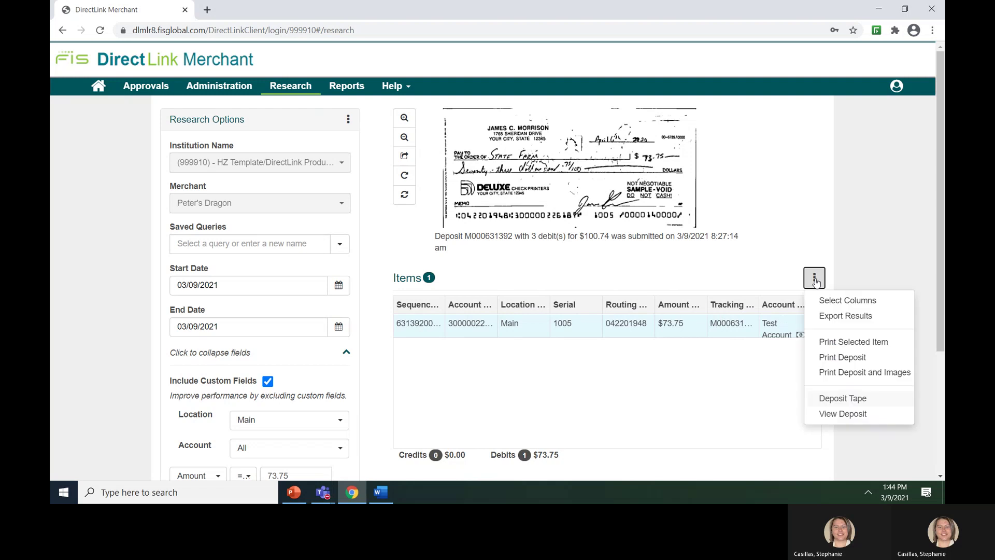
{"action": "left_click", "coordinate": [827, 304]}
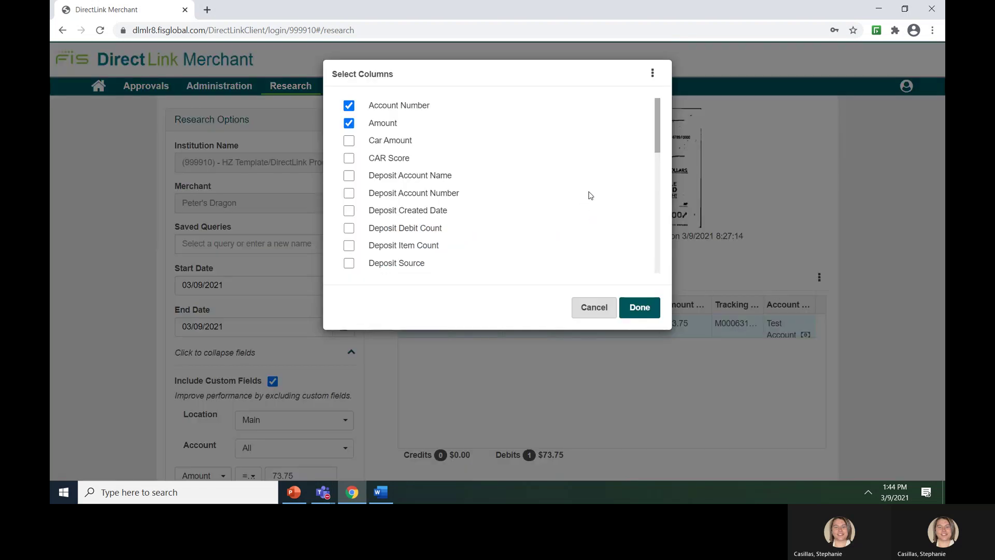
{"action": "left_click_drag", "start_coordinate": [660, 138], "coordinate": [662, 154]}
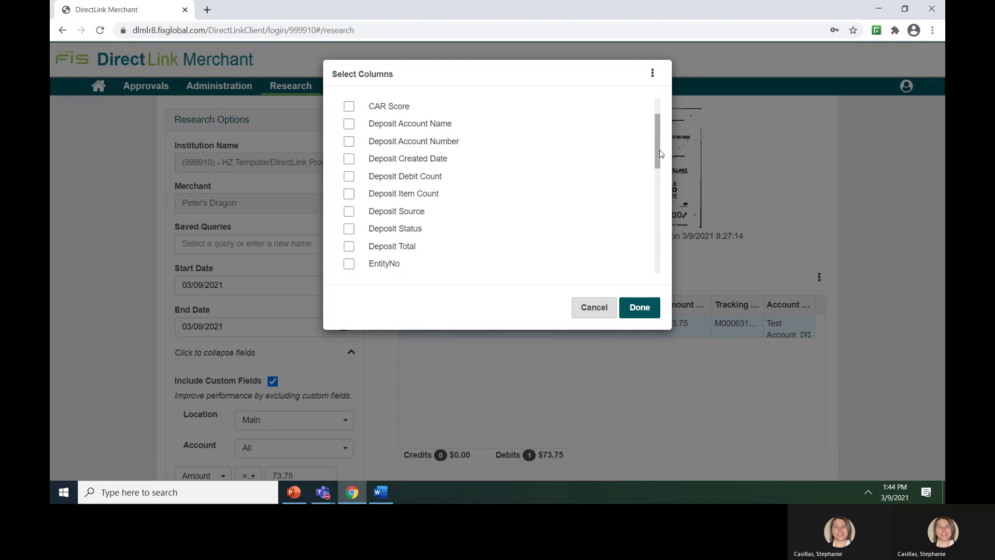
{"action": "left_click_drag", "start_coordinate": [661, 154], "coordinate": [674, 262]}
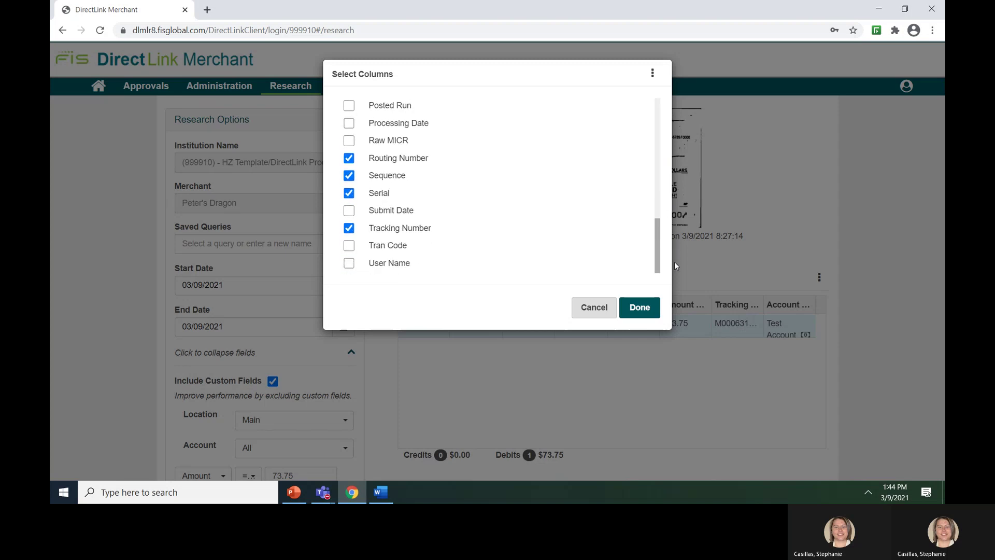
{"action": "left_click", "coordinate": [348, 264]}
{"action": "left_click", "coordinate": [637, 309]}
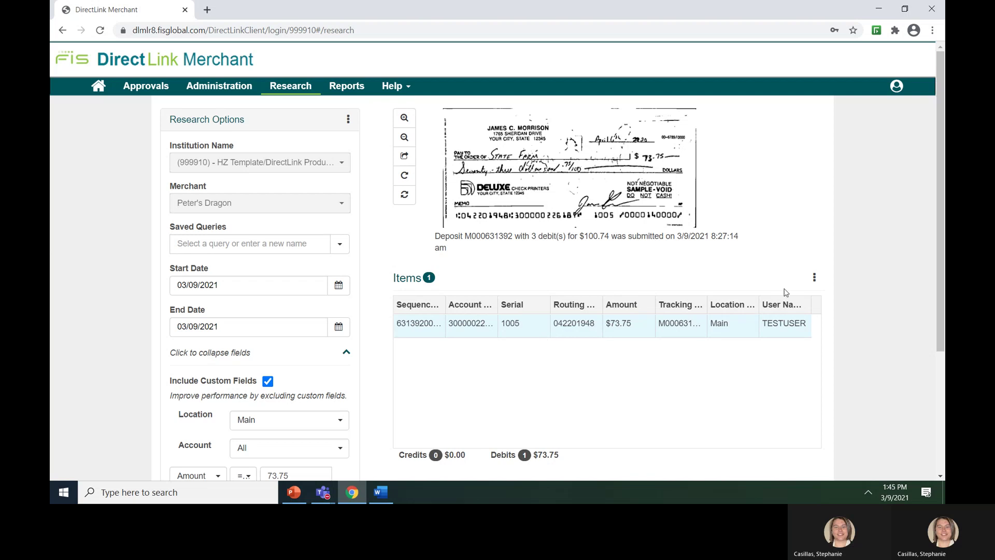
- Open the printable detail page of the selected item, look it over and close it
{"action": "left_click", "coordinate": [814, 278]}
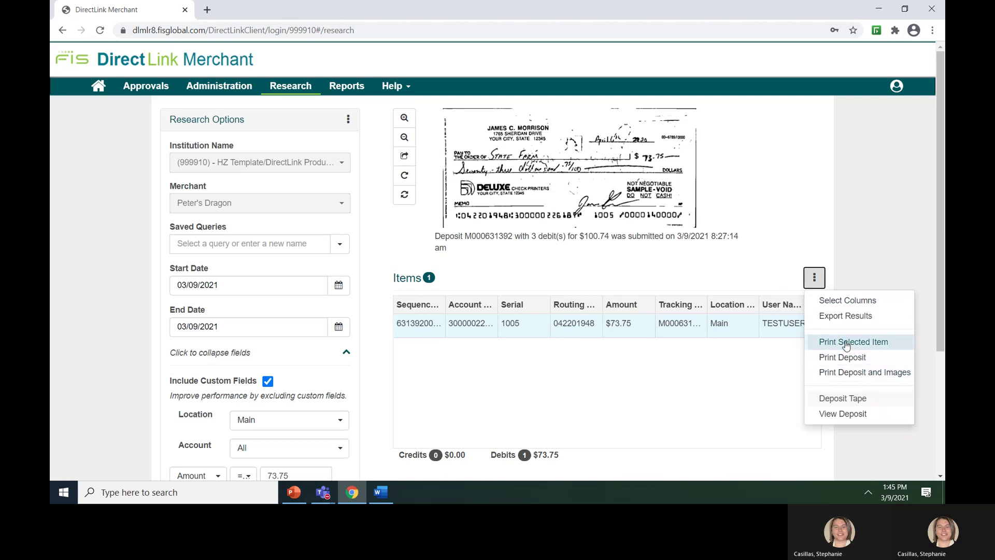
{"action": "left_click", "coordinate": [847, 343]}
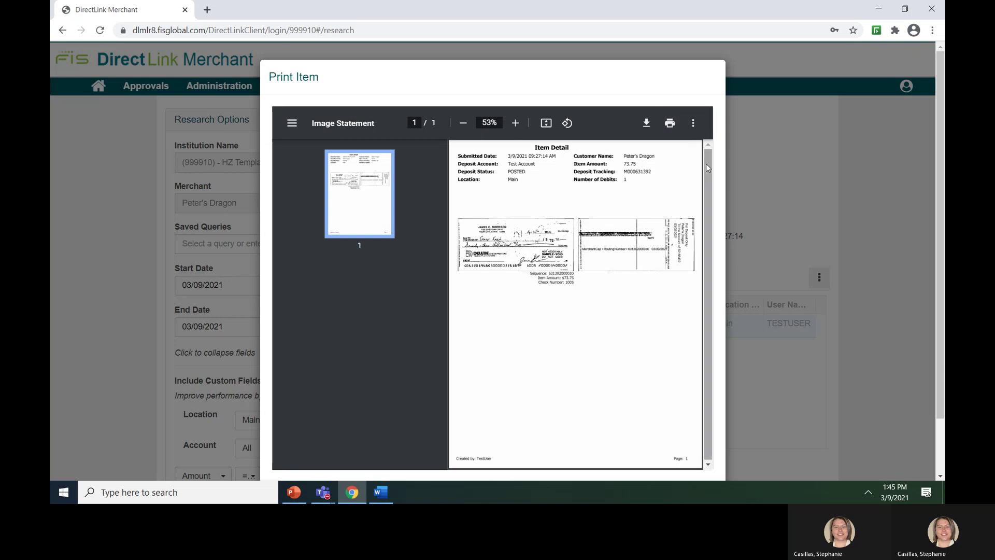
{"action": "left_click_drag", "start_coordinate": [936, 153], "coordinate": [941, 207]}
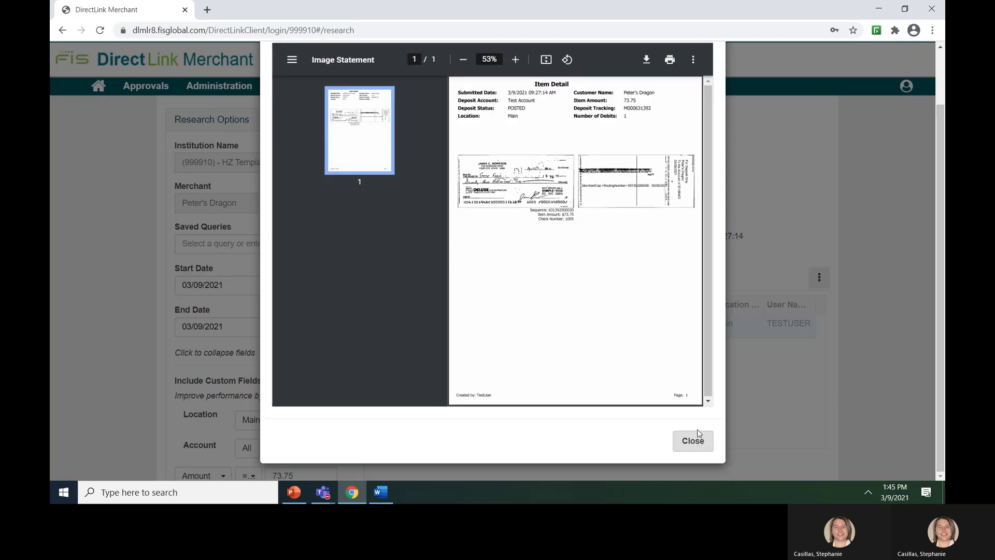
{"action": "left_click", "coordinate": [693, 441]}
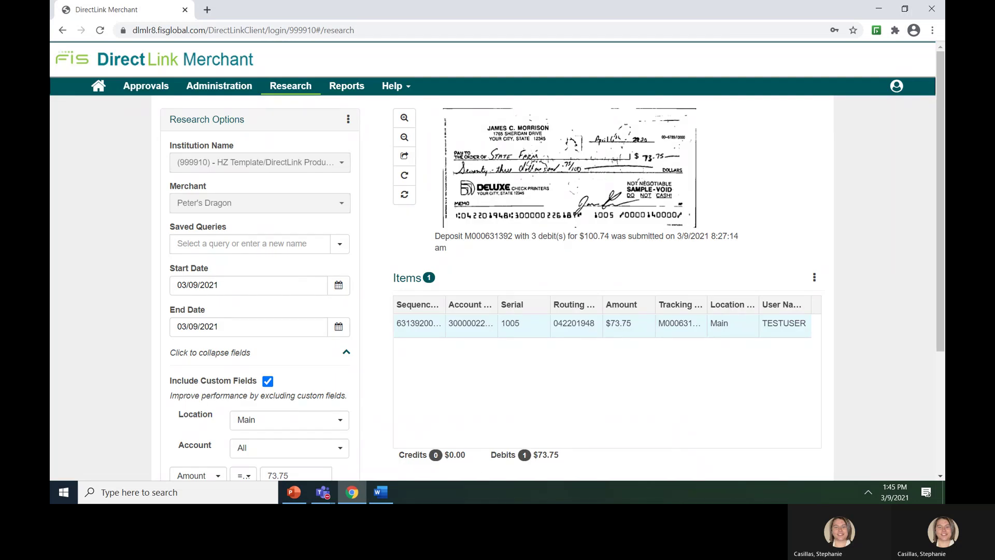
- Show the full deposit that contains the selected item and expand the export options for review
{"action": "left_click", "coordinate": [815, 279]}
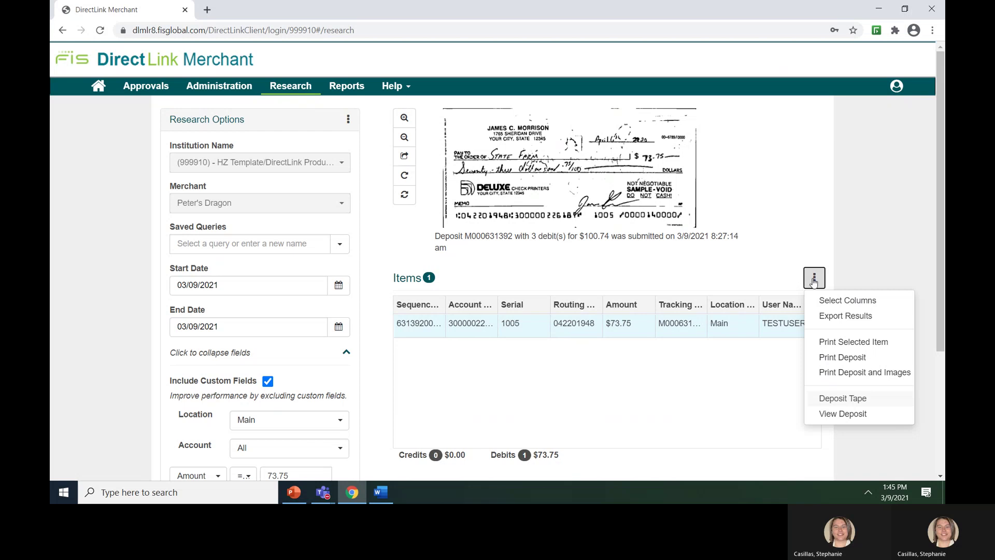
{"action": "left_click", "coordinate": [843, 414]}
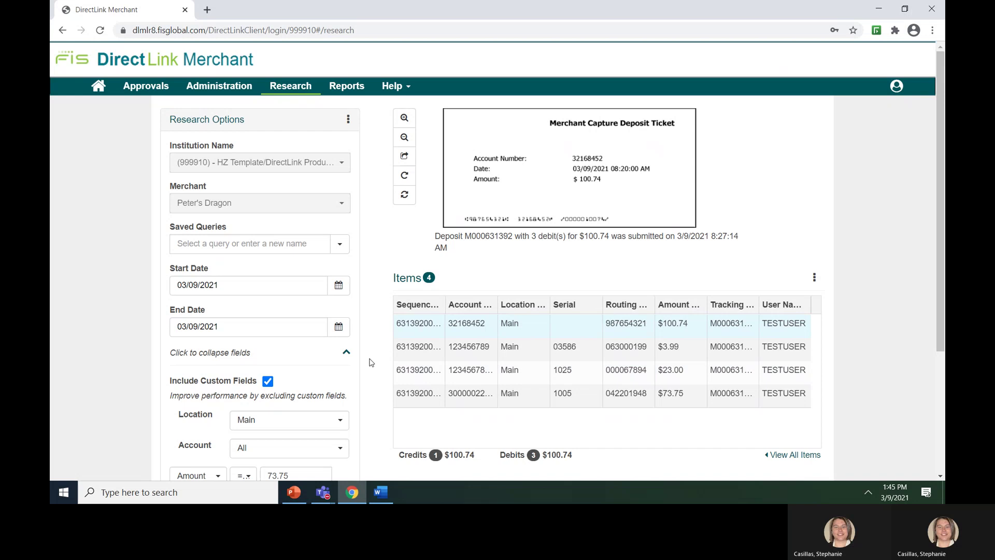
{"action": "scroll", "coordinate": [371, 363], "scroll_direction": "down", "scroll_amount": 3}
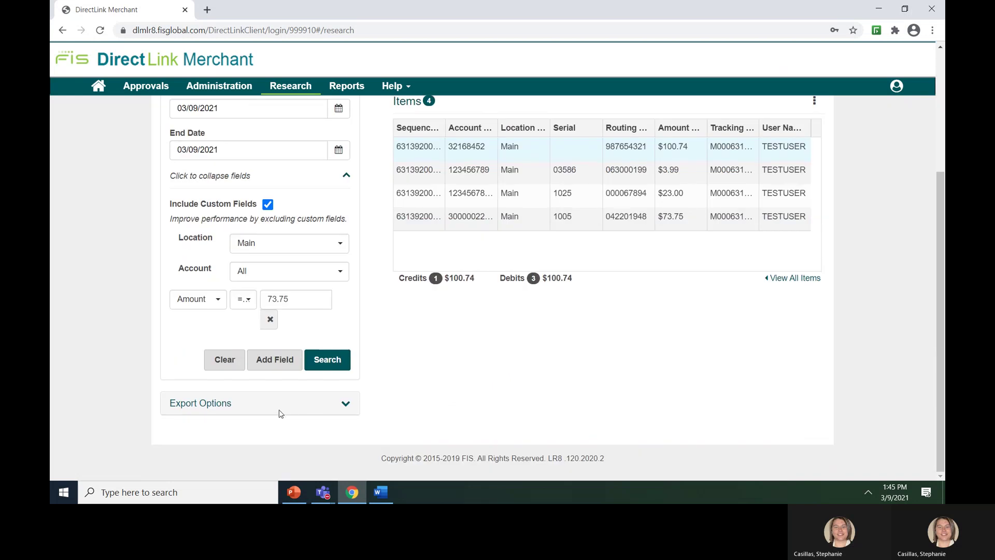
{"action": "left_click", "coordinate": [346, 405]}
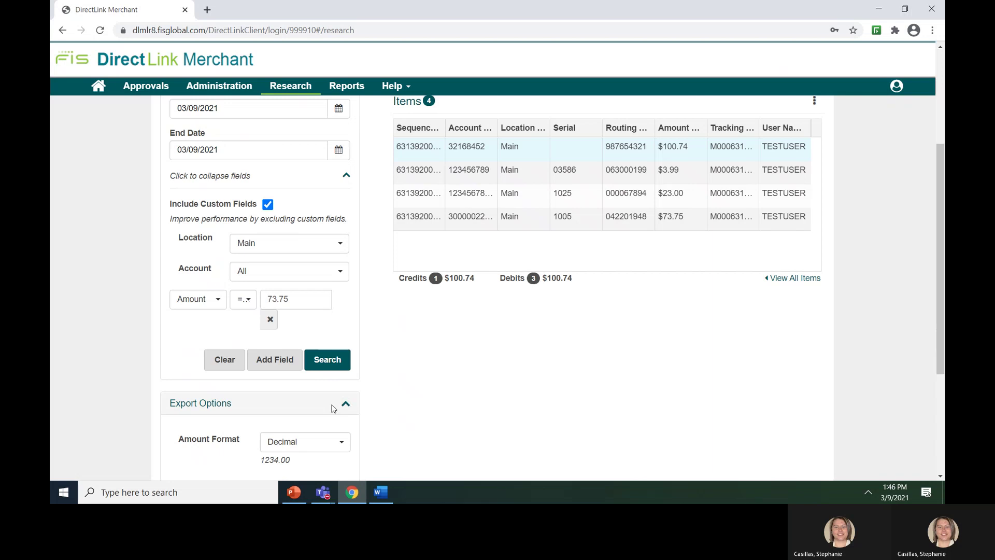
{"action": "scroll", "coordinate": [334, 417], "scroll_direction": "down", "scroll_amount": 3}
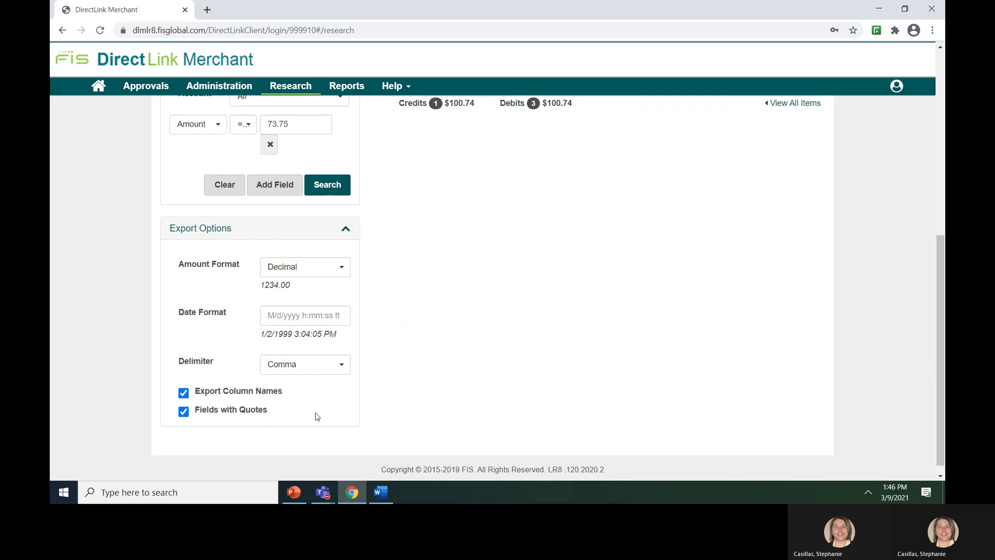
- Export the deposit's item list, open the downloaded Data Export (2).csv in Excel, and minimize the workbook after viewing it
{"action": "scroll", "coordinate": [729, 347], "scroll_direction": "up", "scroll_amount": 5}
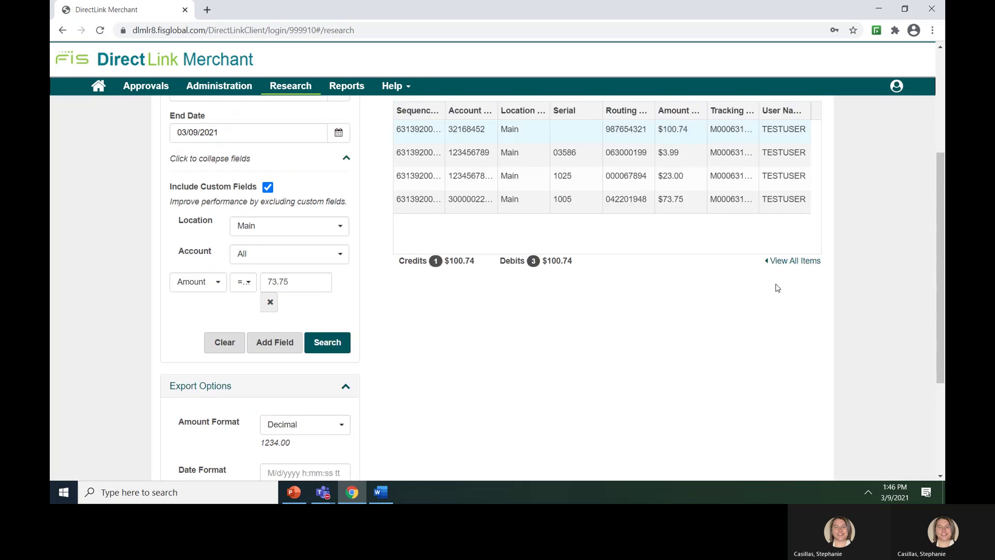
{"action": "left_click", "coordinate": [813, 160]}
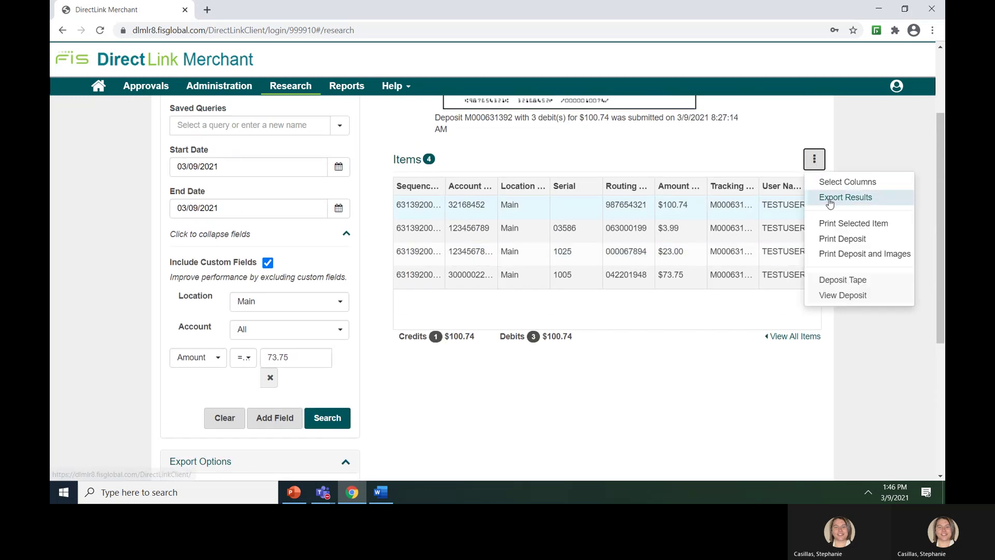
{"action": "left_click", "coordinate": [830, 199]}
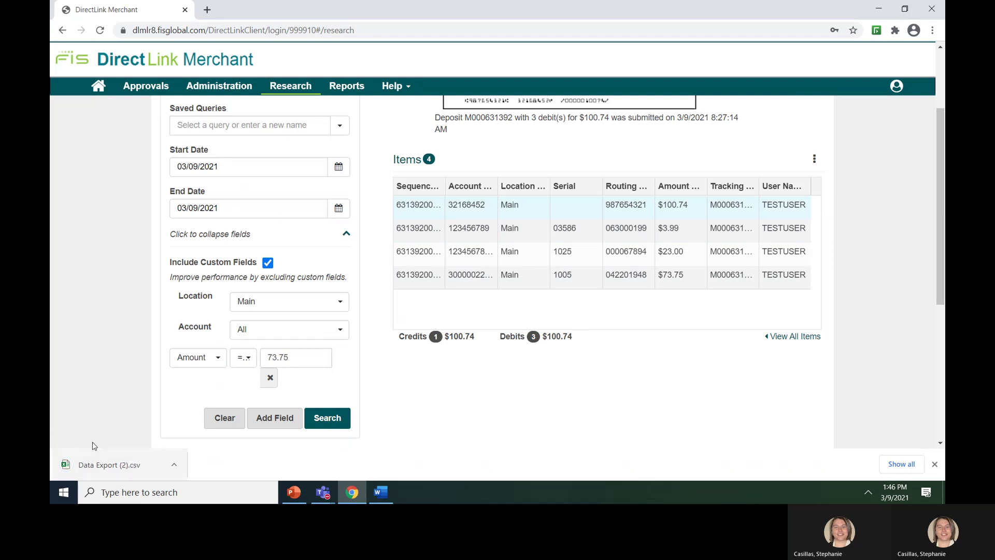
{"action": "left_click", "coordinate": [103, 467]}
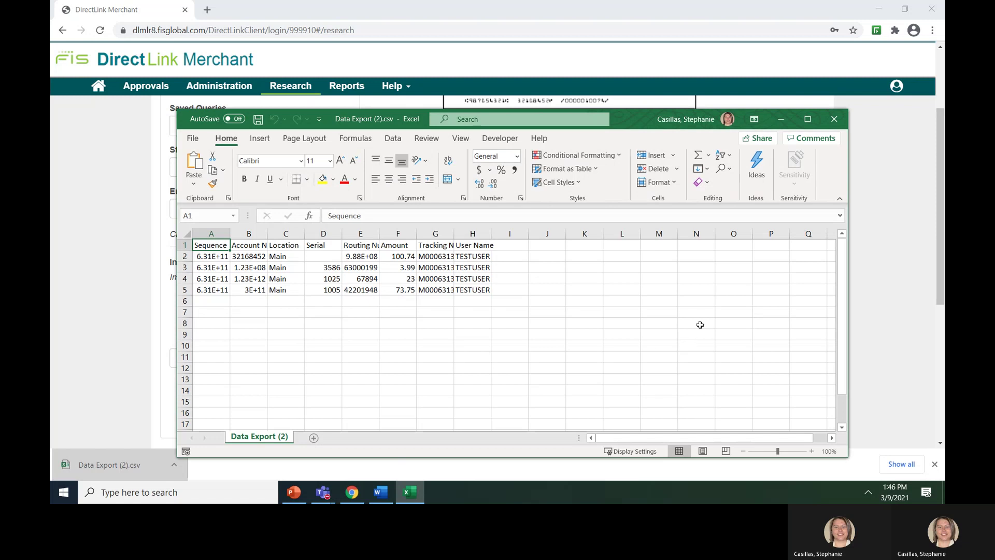
{"action": "left_click", "coordinate": [781, 119]}
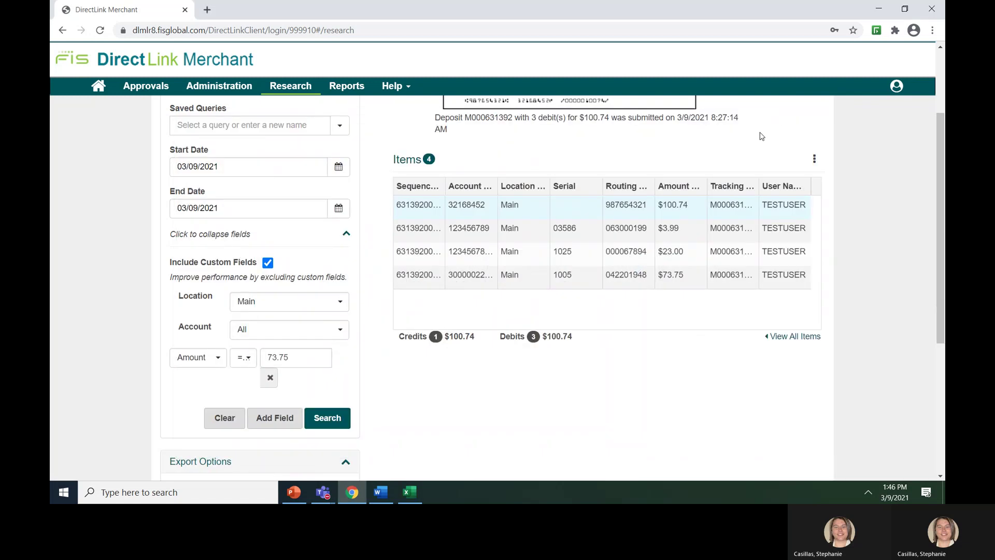